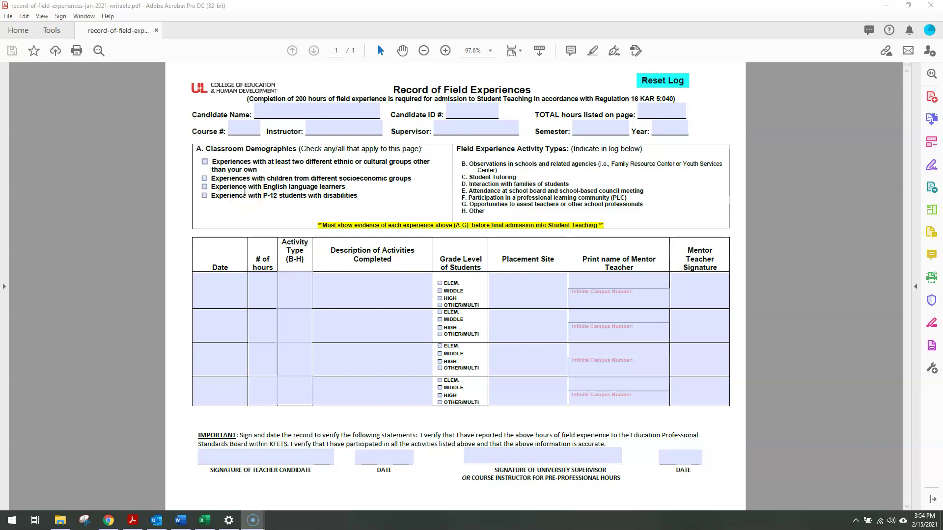
drag(248, 99, 357, 98)
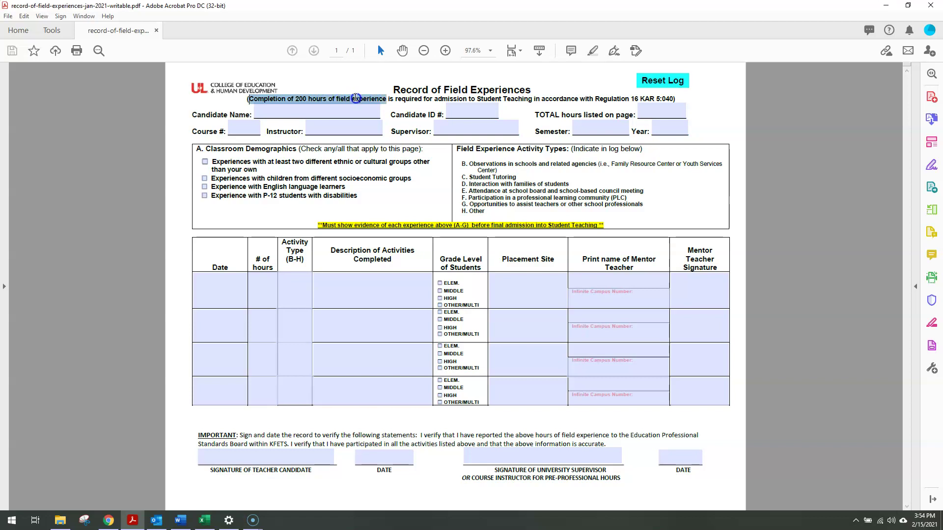
click(309, 98)
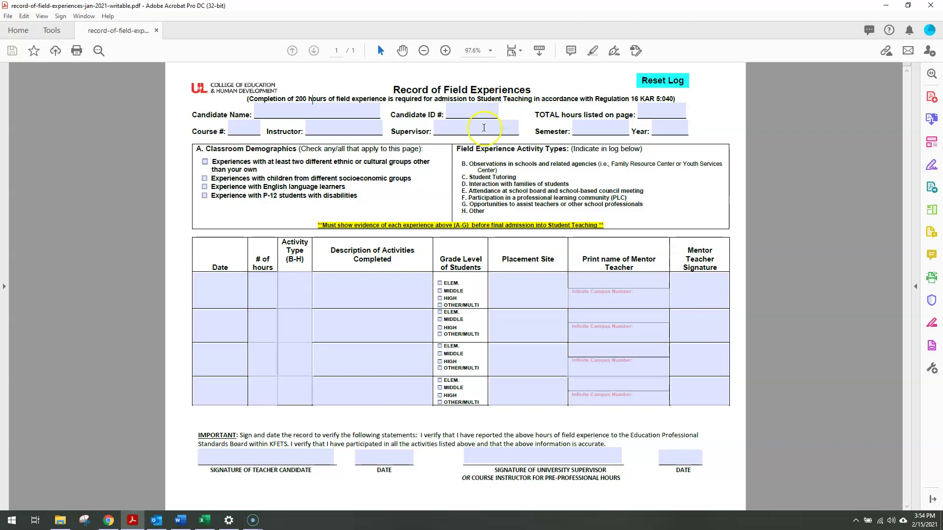
click(363, 290)
click(658, 84)
Fill in the candidate's name and ID number, and set the total hours listed on the page to 36
click(294, 110)
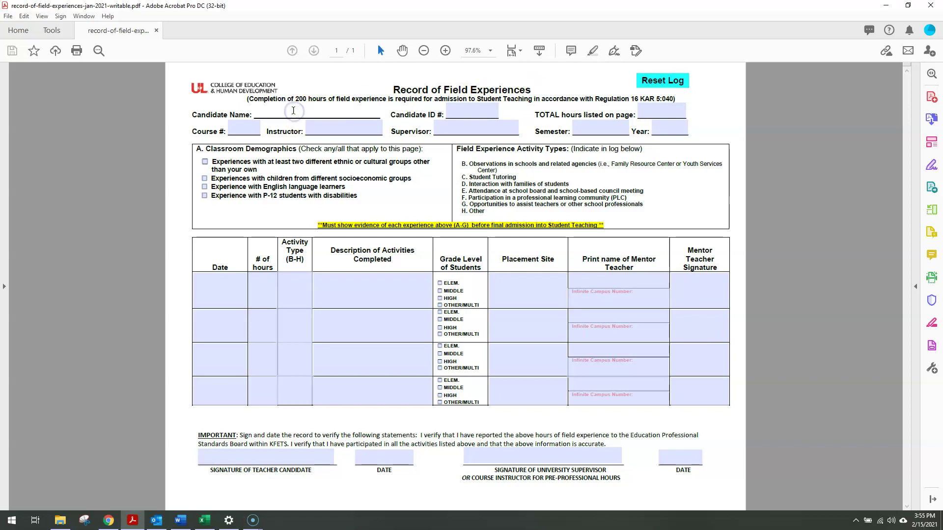
text(Student Example)
click(466, 111)
text(123456)
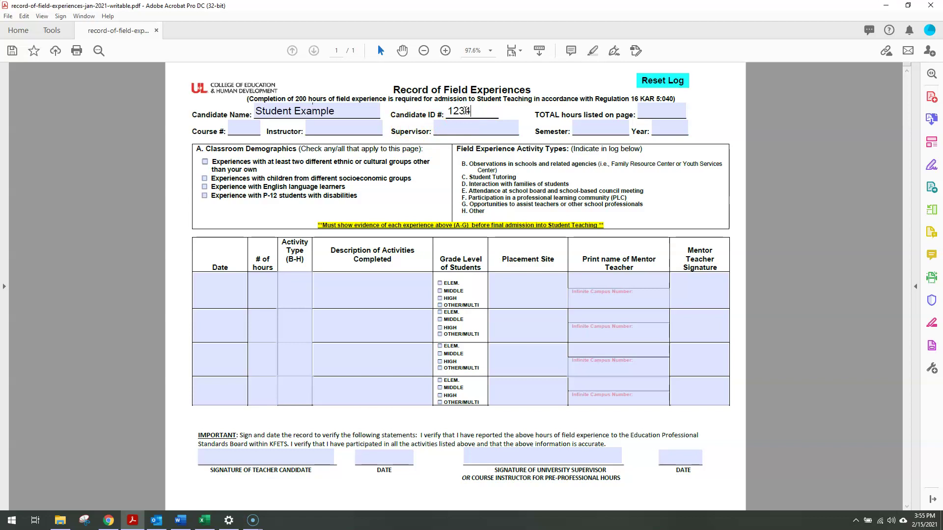
click(664, 106)
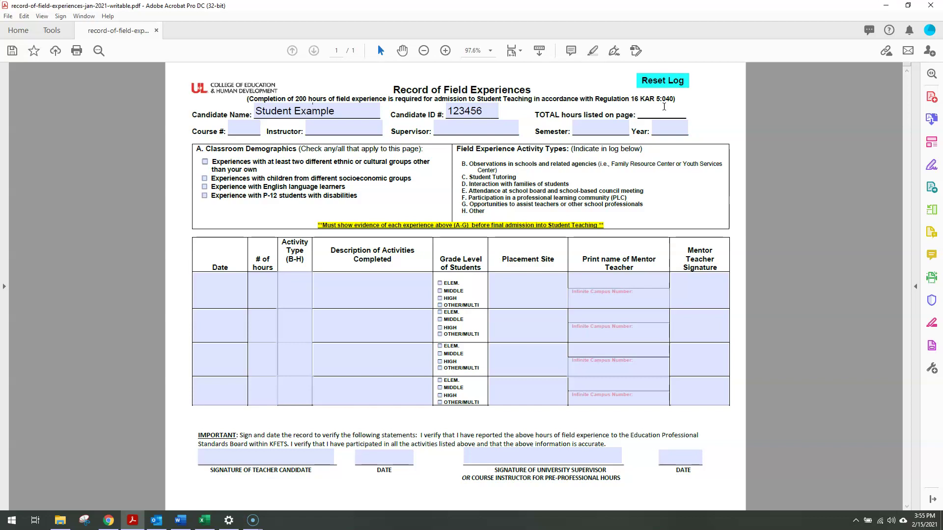
text(36)
Enter Edtp 107 as the course number and fill in the instructor's name
click(241, 123)
text(Edtp 107)
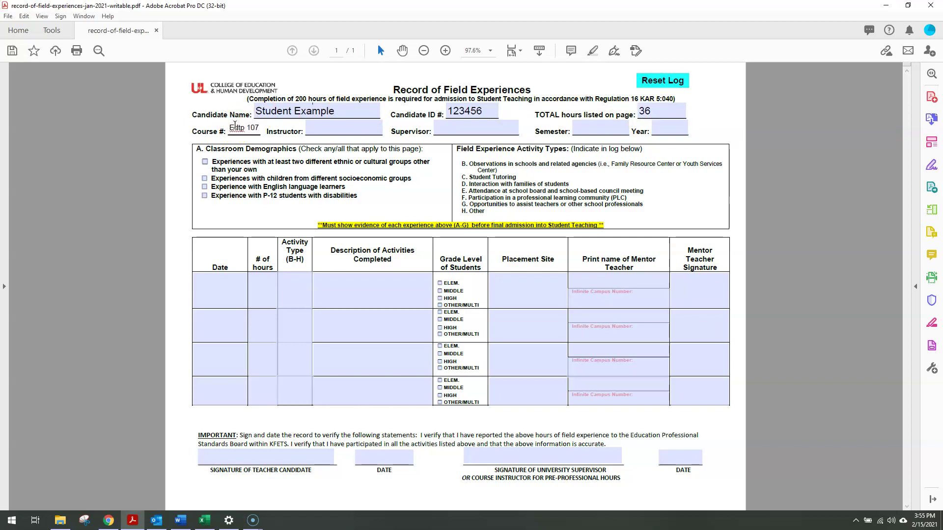
click(322, 129)
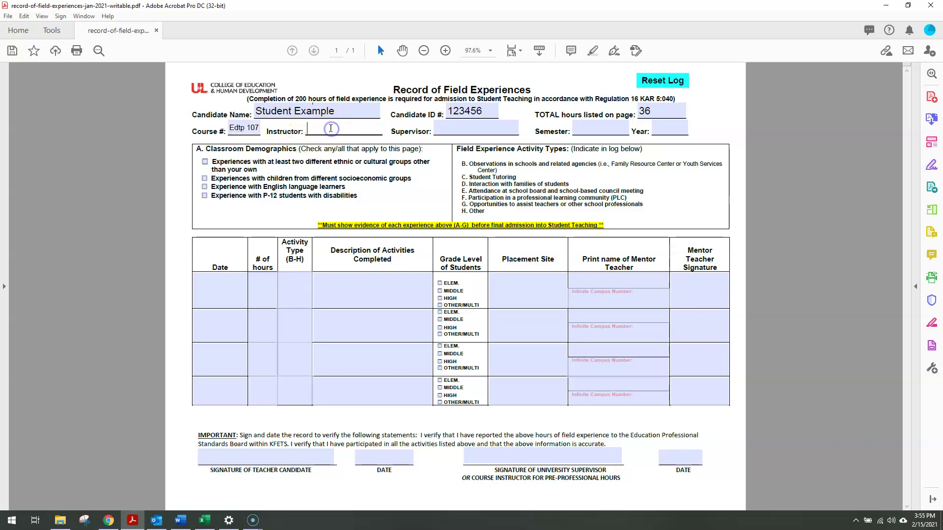
text(Professor Teacher)
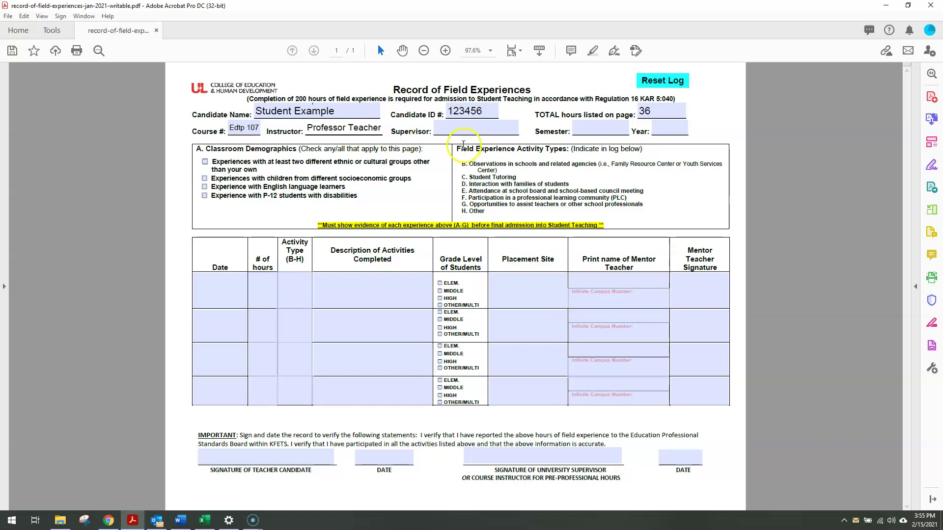
Leave the supervisor blank and set the semester to Fall and the year to 2020
click(468, 128)
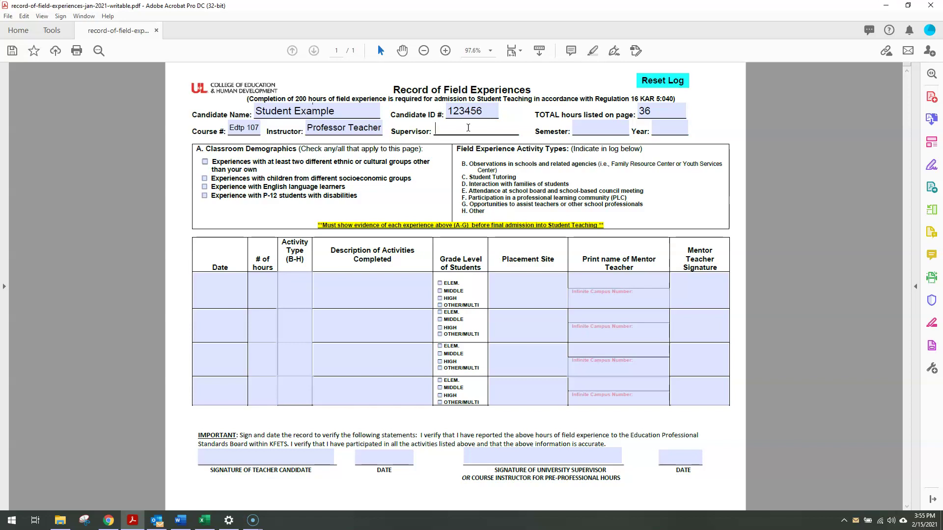
click(584, 127)
text(Fall)
click(670, 124)
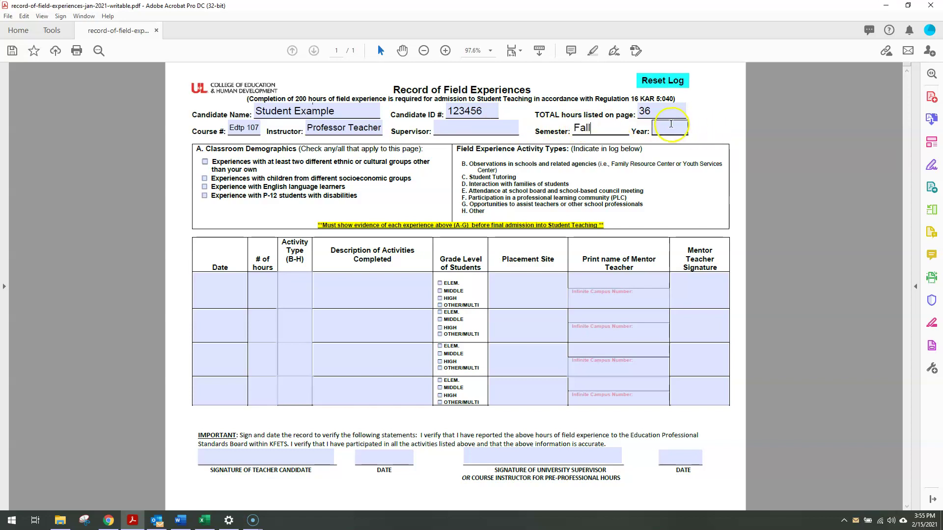
text(2020)
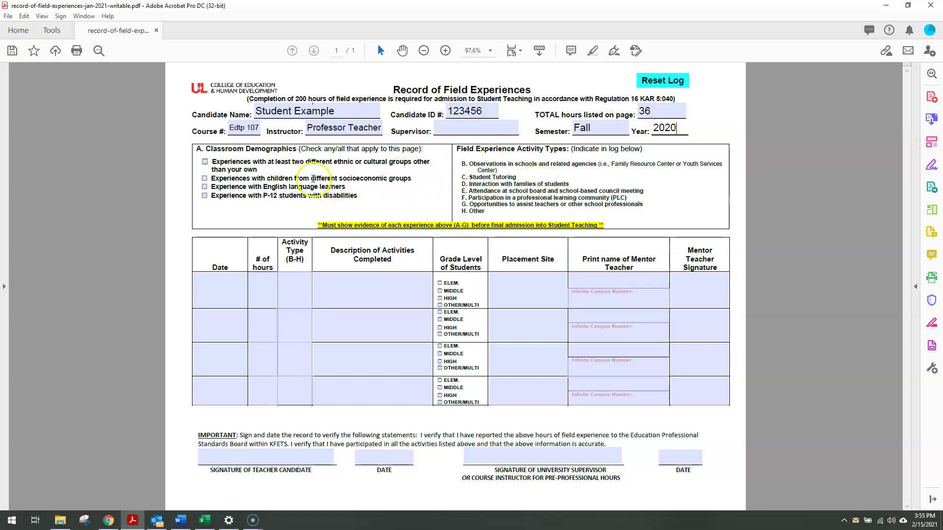
Review the Classroom Demographics section and its experience checkboxes
drag(197, 147, 296, 150)
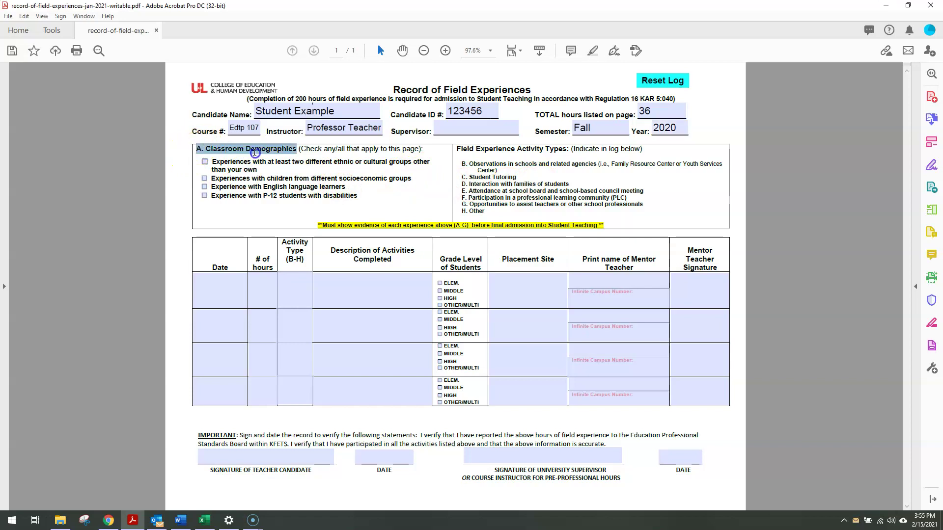
click(363, 174)
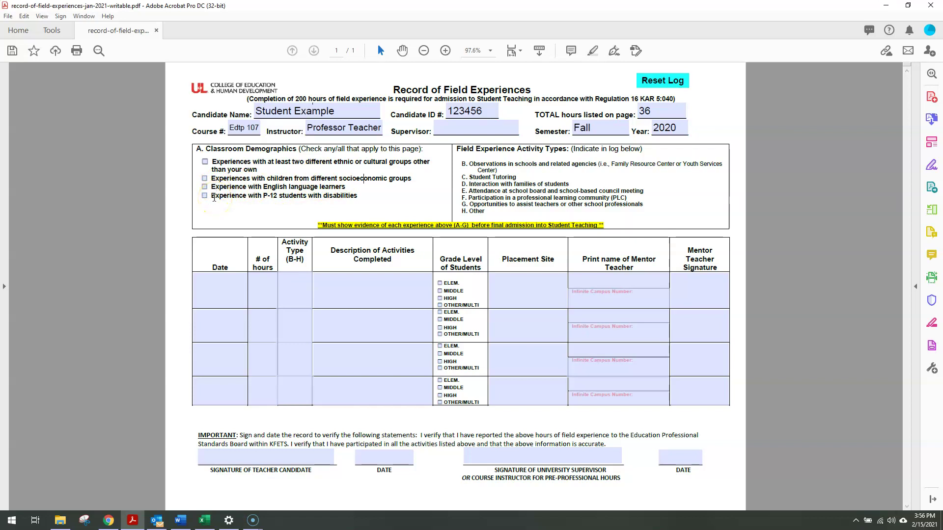
click(205, 163)
click(206, 180)
click(206, 181)
click(205, 163)
Examine the Field Experience Activity Types B to H and the matching activity type column in the log
drag(456, 148, 557, 154)
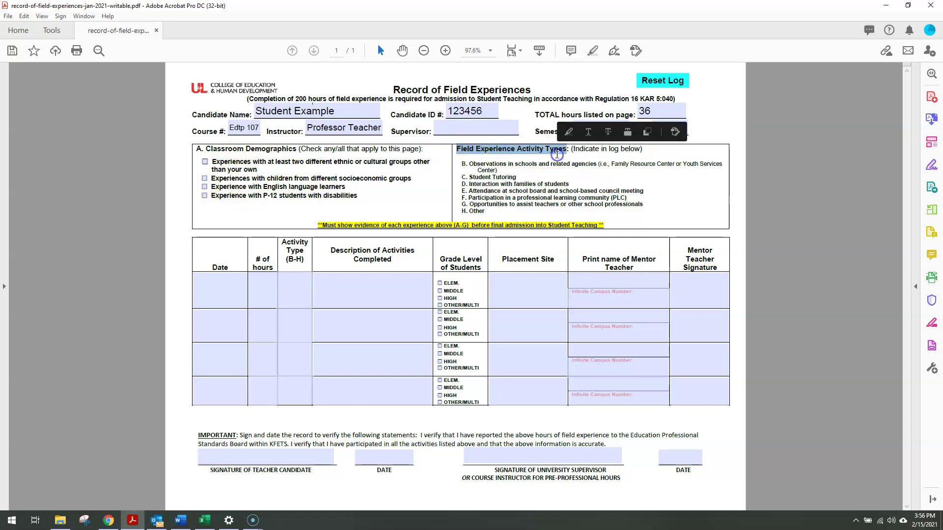
click(569, 177)
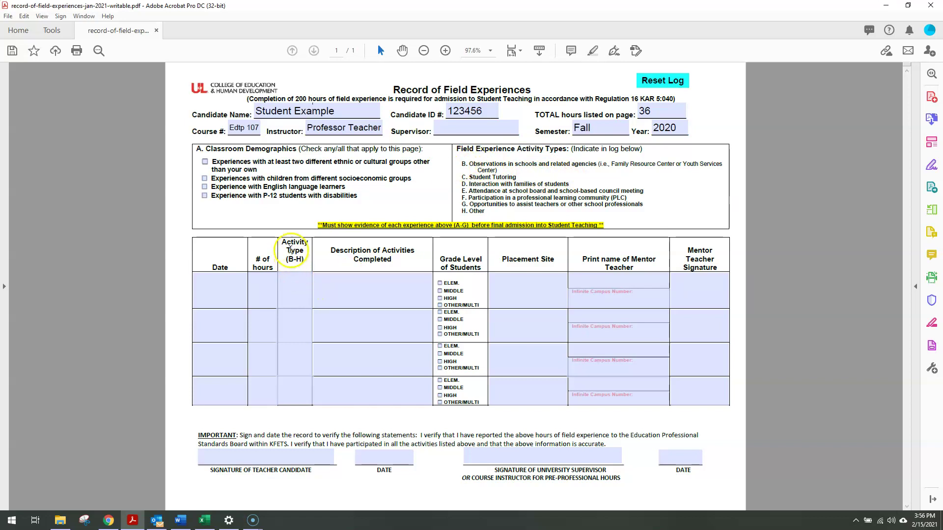
drag(274, 230, 305, 253)
click(490, 187)
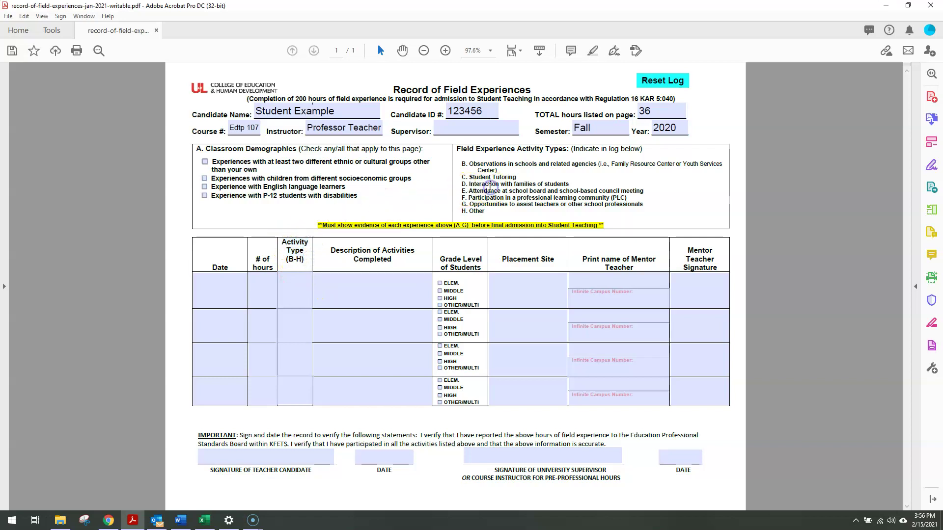
click(464, 165)
drag(464, 164, 472, 212)
click(684, 200)
triple_click(459, 191)
click(464, 190)
triple_click(467, 191)
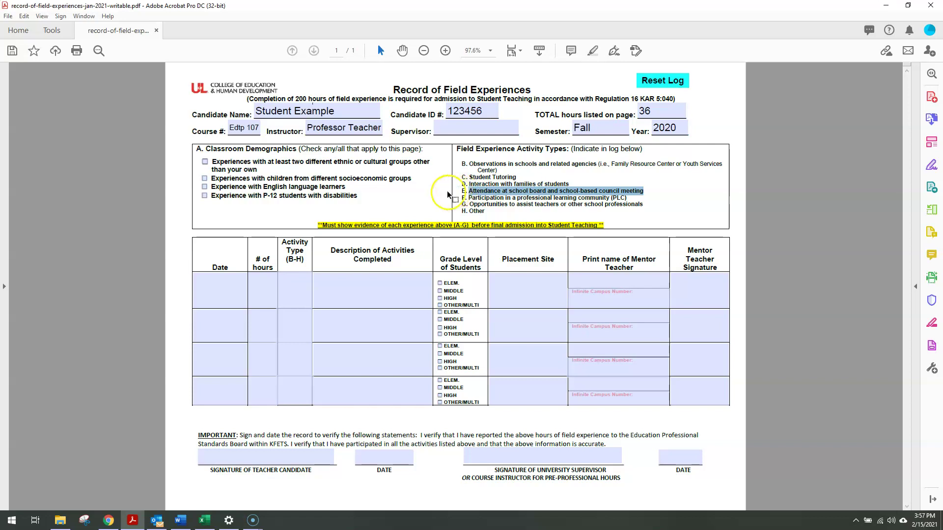
click(451, 187)
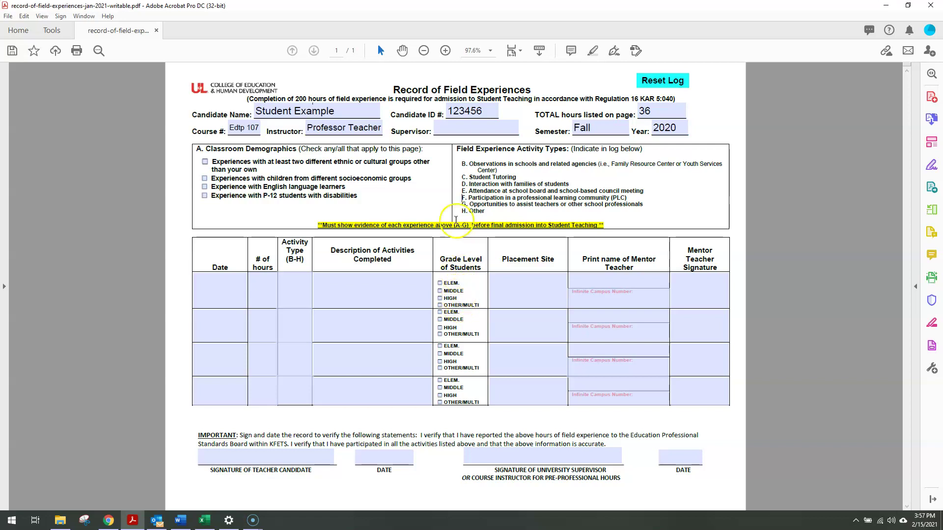
Enter the date 02/15/2021 and 6 hours in the first log row
click(219, 292)
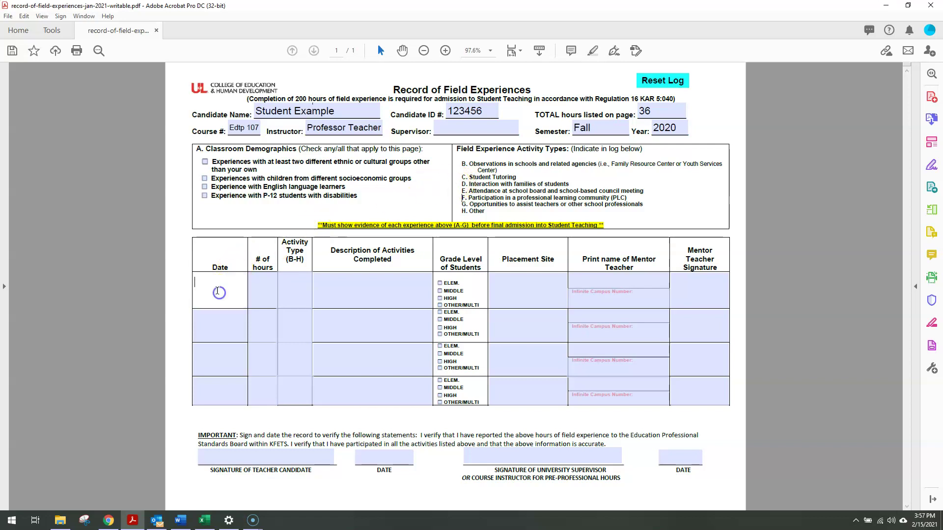
text(02/15/2021)
click(229, 286)
click(266, 288)
text(6)
Look up the code for student tutoring and enter activity type C in the first log row
click(289, 287)
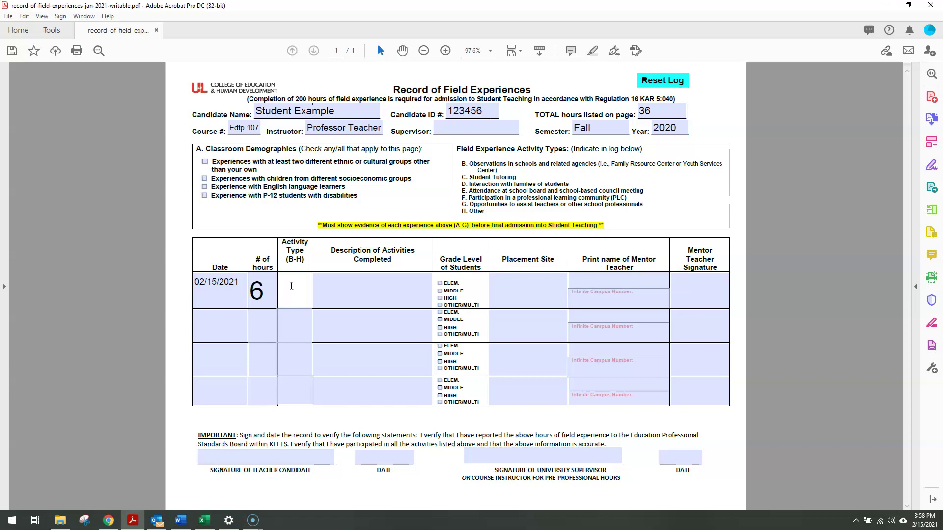
click(468, 147)
drag(464, 180, 478, 179)
click(494, 177)
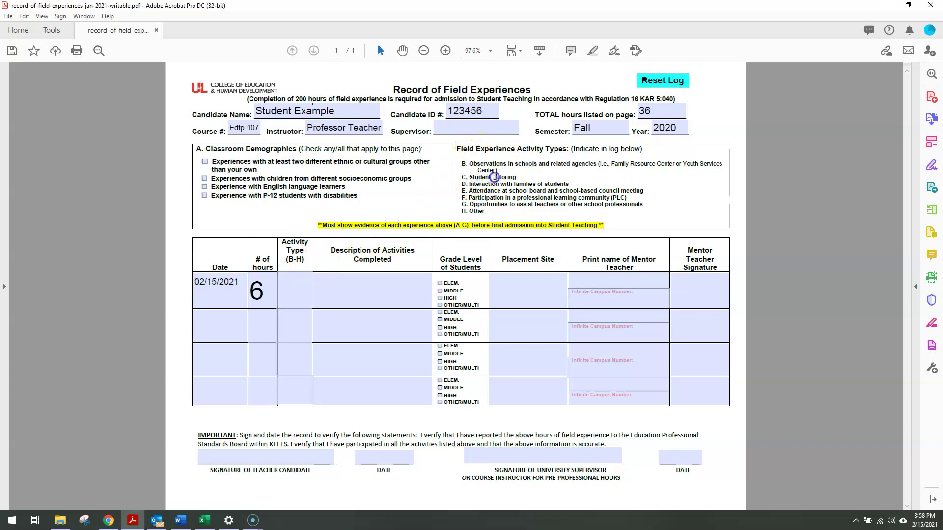
click(295, 294)
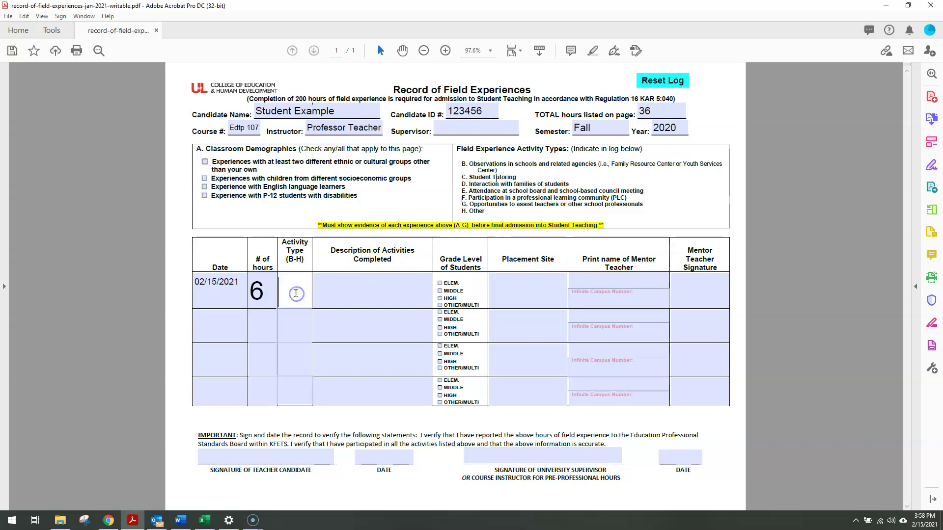
text(C)
Describe the first activity as "Tutored a student on how to complete fractions in math." and mark its grade level as Middle
click(361, 250)
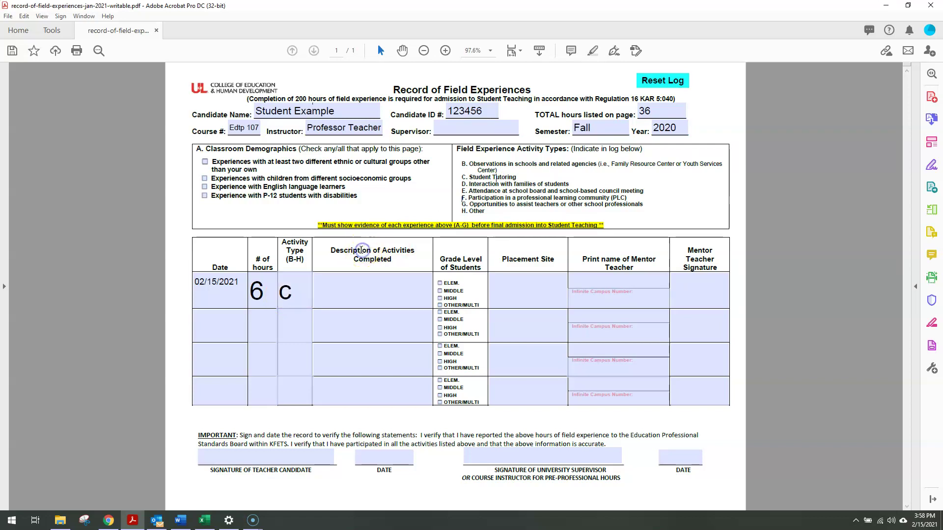
click(355, 285)
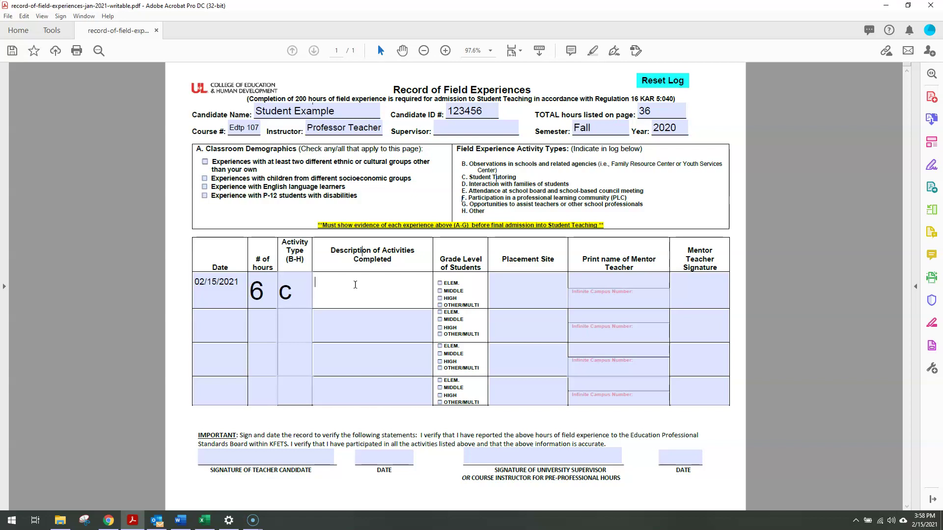
text(Tutored a student on how to complete fractions in math.)
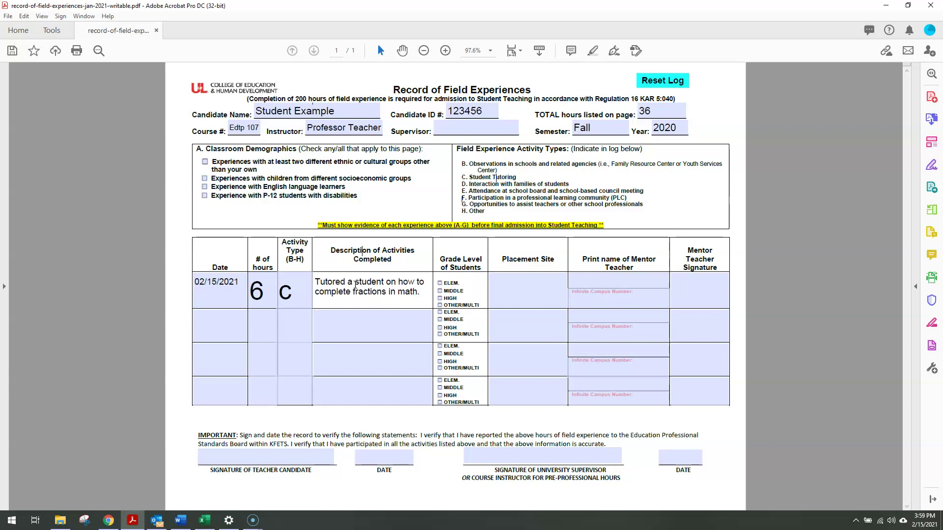
click(439, 291)
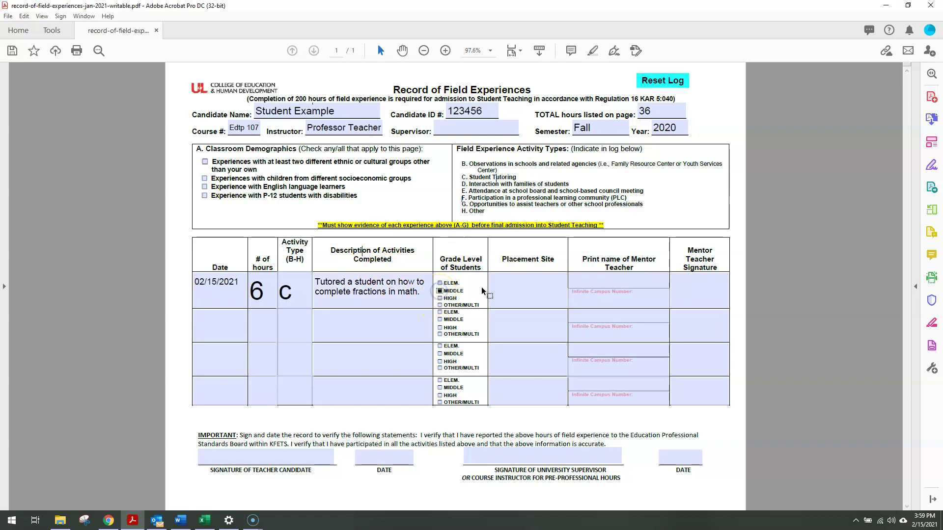
Enter Olmsted Academy North as the placement site in the first log row
click(519, 282)
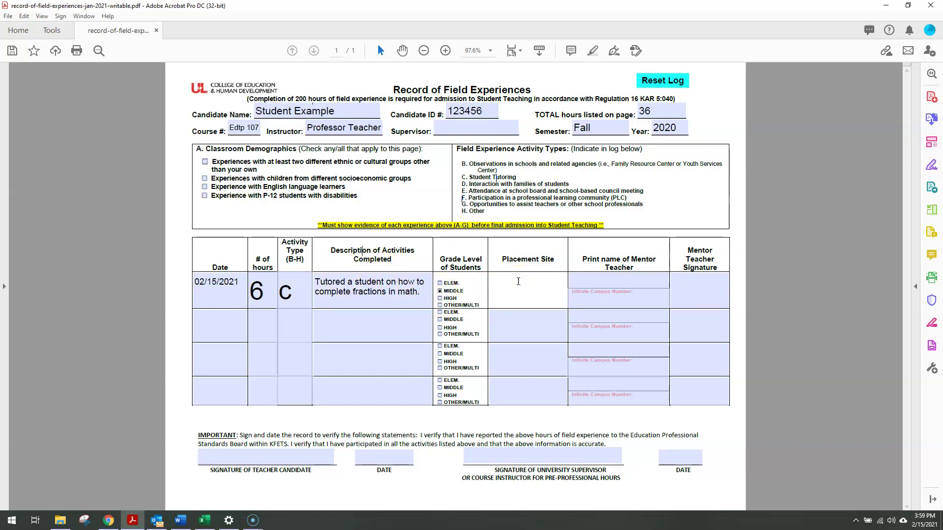
text(Olmsted)
text( Ca)
key(BackSpace)
key(BackSpace)
text(Acad)
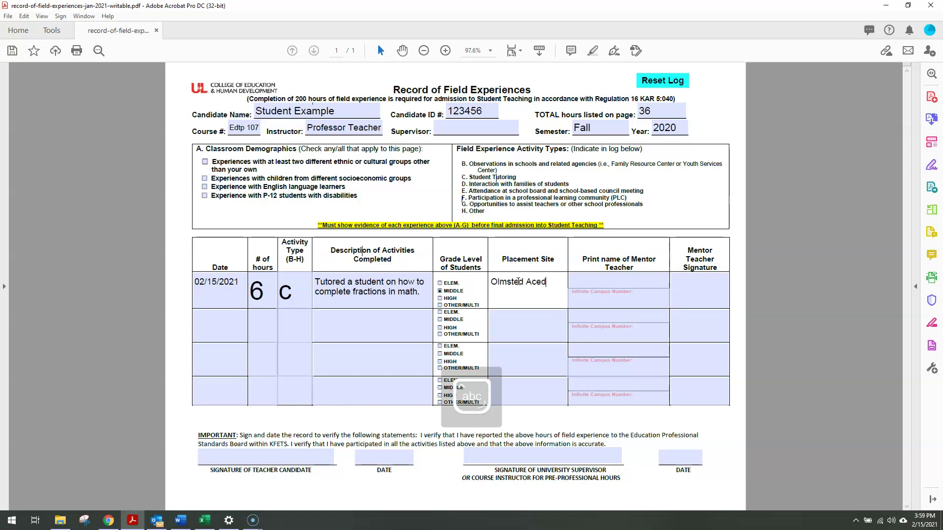
key(BackSpace)
text(demy North)
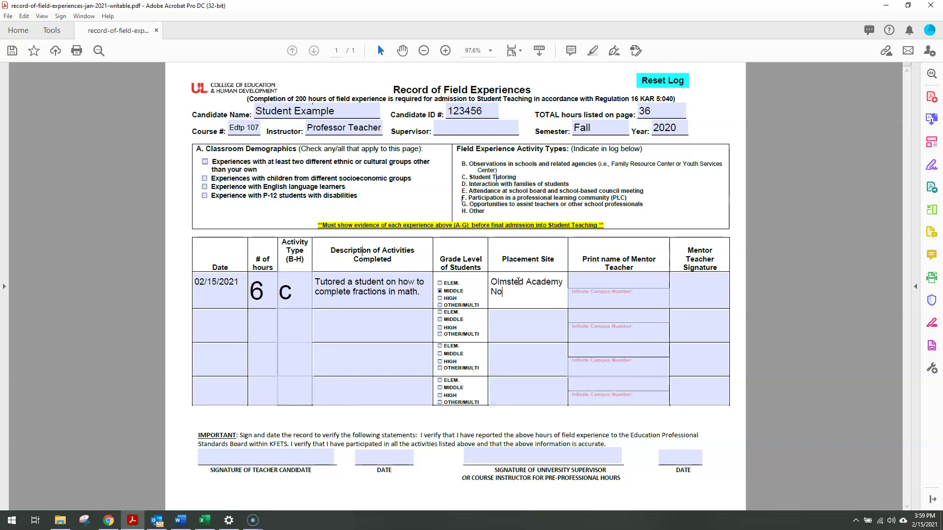
Fill in the mentor teacher's name in the first log row and activate its Infinite Campus Number field
click(593, 284)
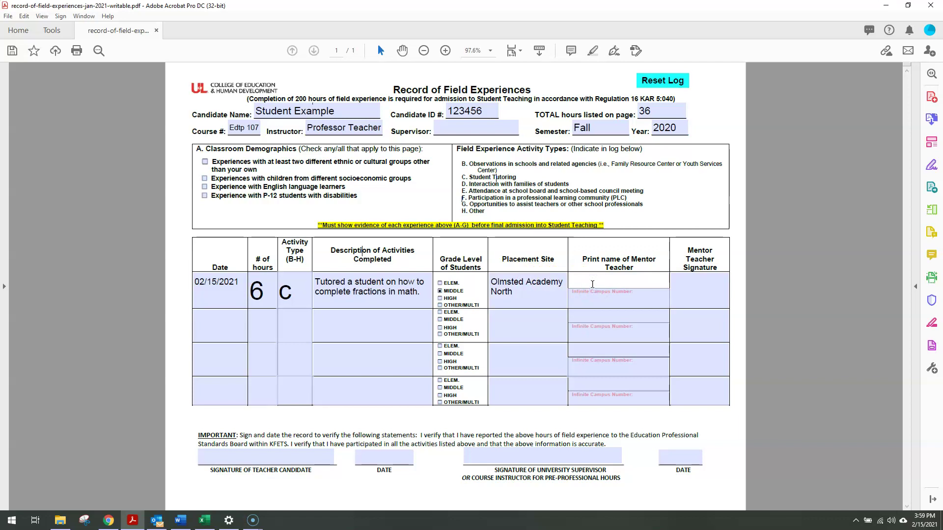
text(Ms. Math Teacher)
click(602, 295)
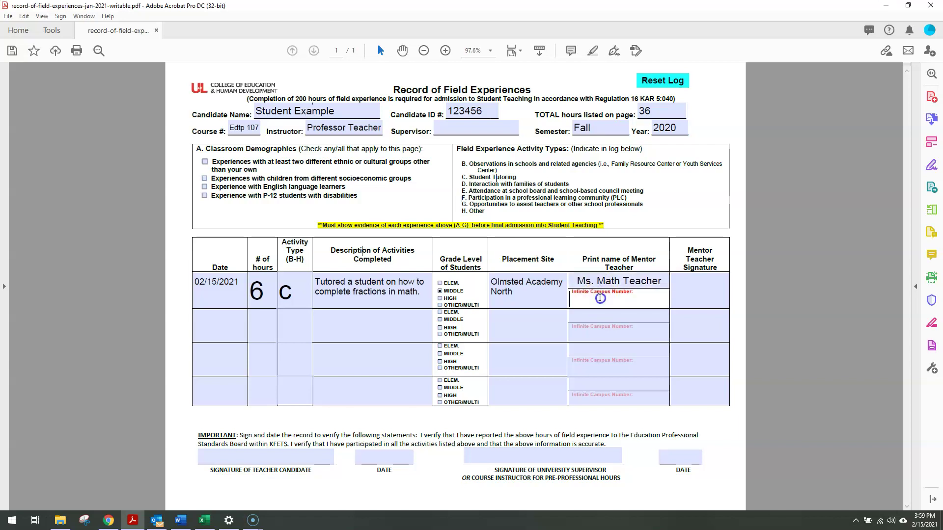
drag(636, 293, 587, 298)
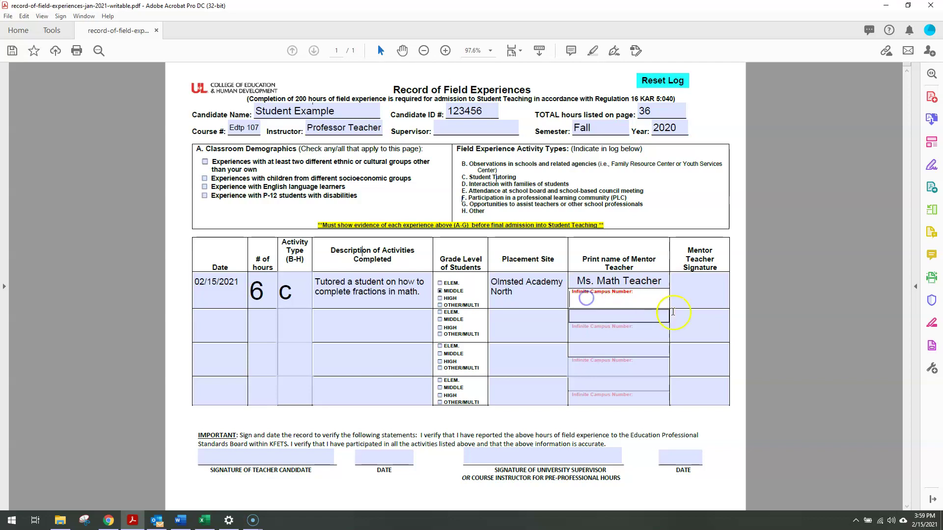
click(645, 294)
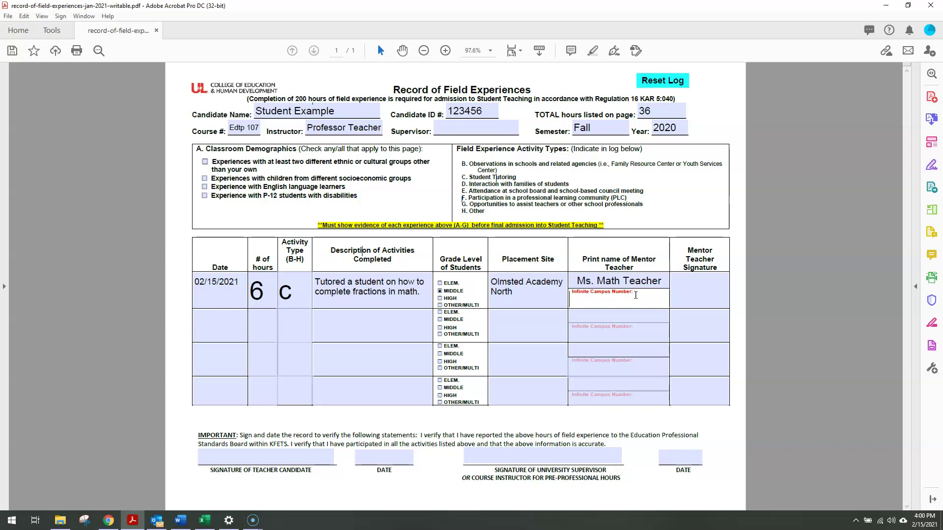
Examine the mentor teacher signature column, the remaining log rows, and the candidate and supervisor signature and date fields
click(689, 250)
drag(688, 247, 714, 268)
click(756, 291)
click(701, 289)
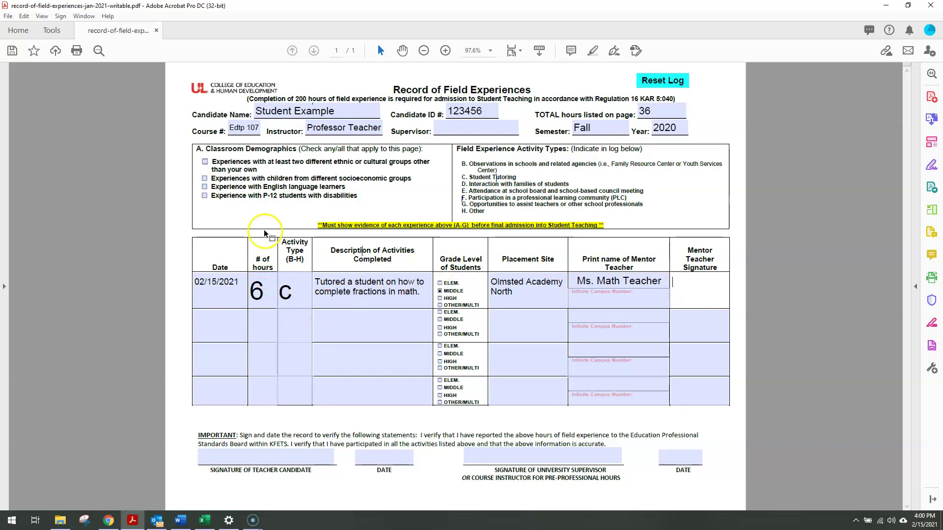
click(273, 314)
click(663, 367)
click(289, 362)
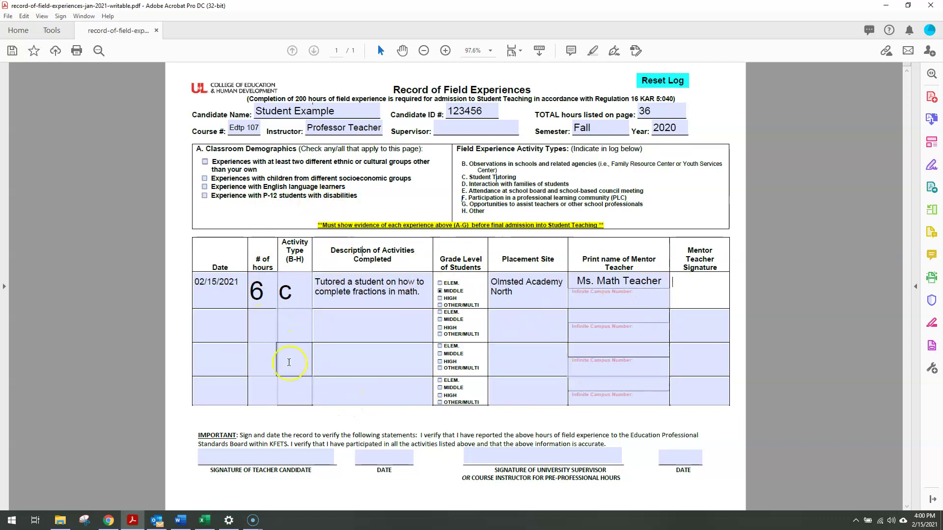
click(308, 403)
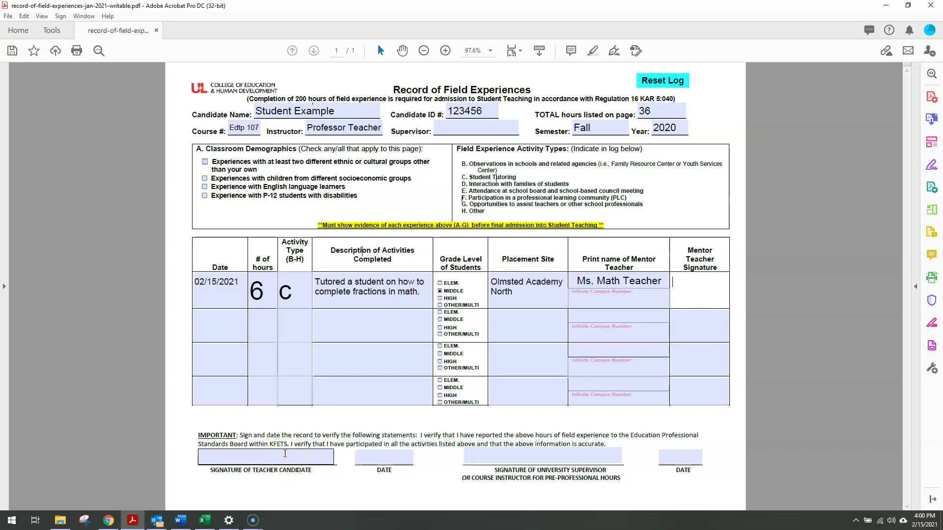
click(558, 452)
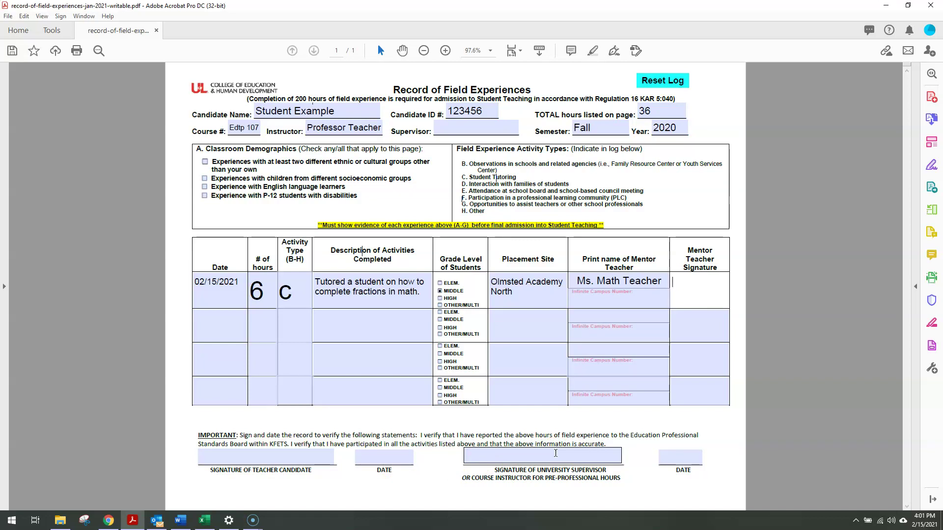
click(682, 461)
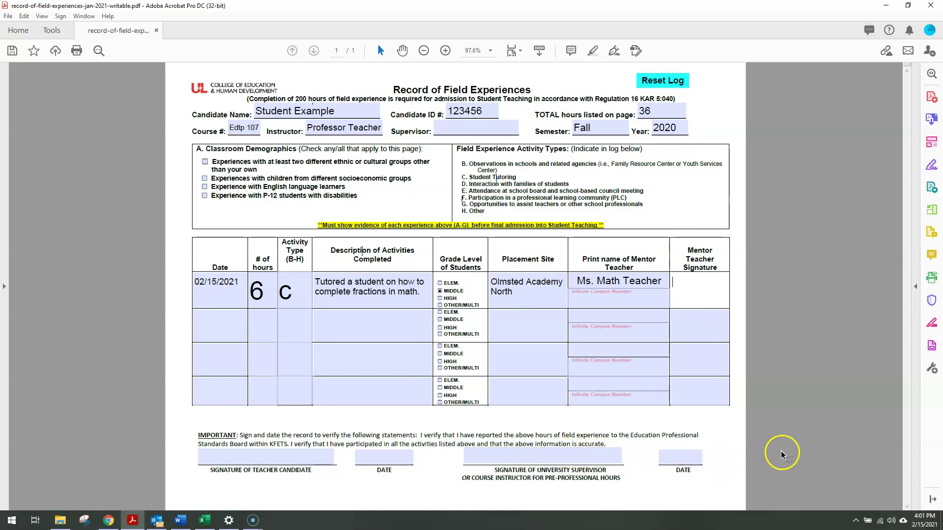